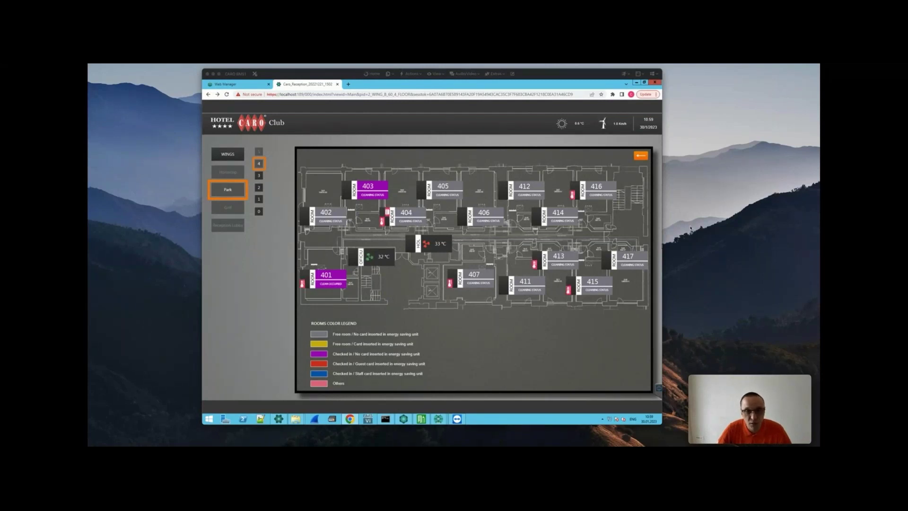
# Switch to NETx Core Server Studio and inspect the Modbus gateways and the Http entries in the item tree
pyautogui.moveTo(405, 422)
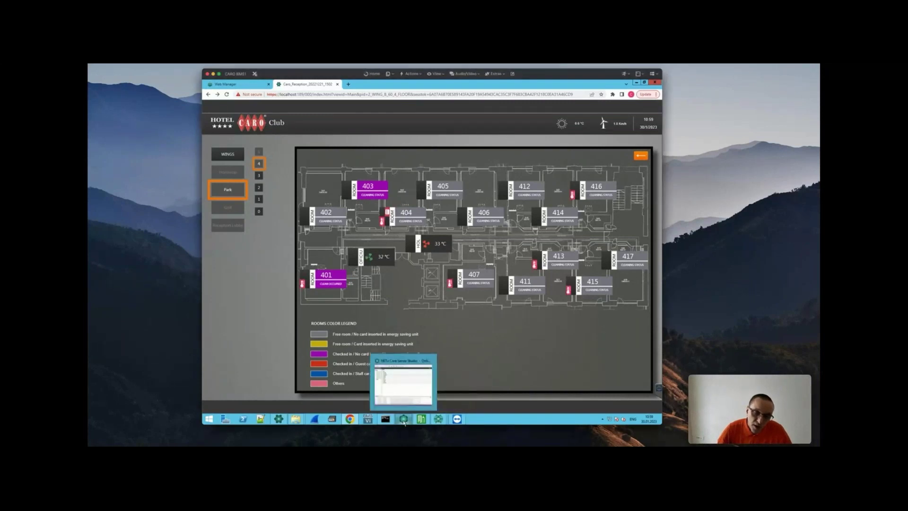
pyautogui.click(406, 397)
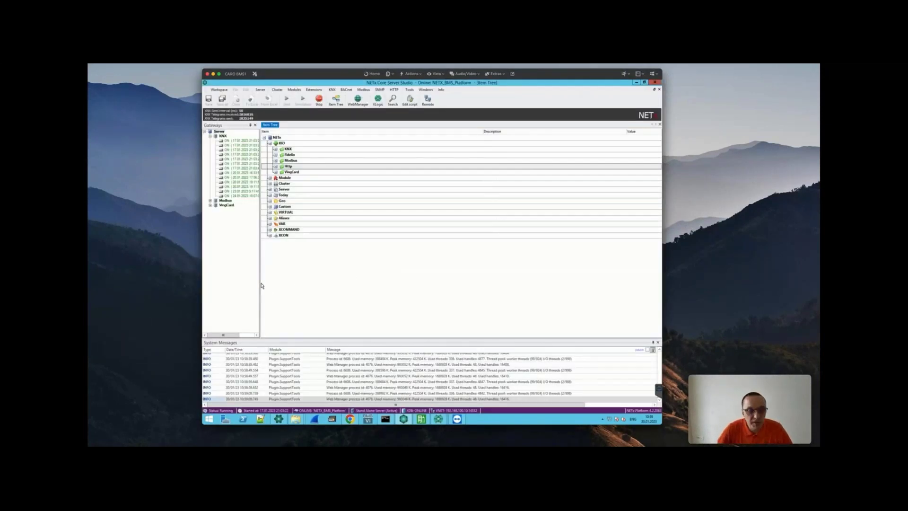
pyautogui.moveTo(260, 283); pyautogui.dragTo(303, 275)
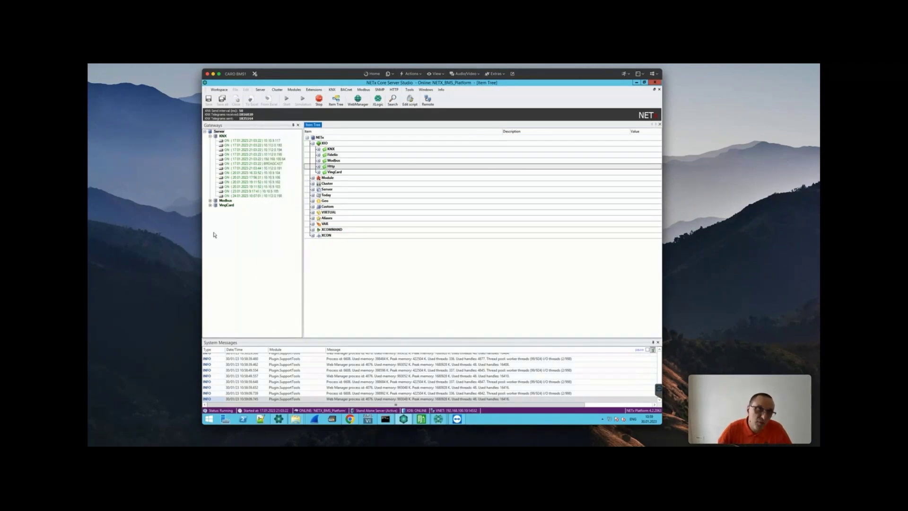
pyautogui.click(210, 201)
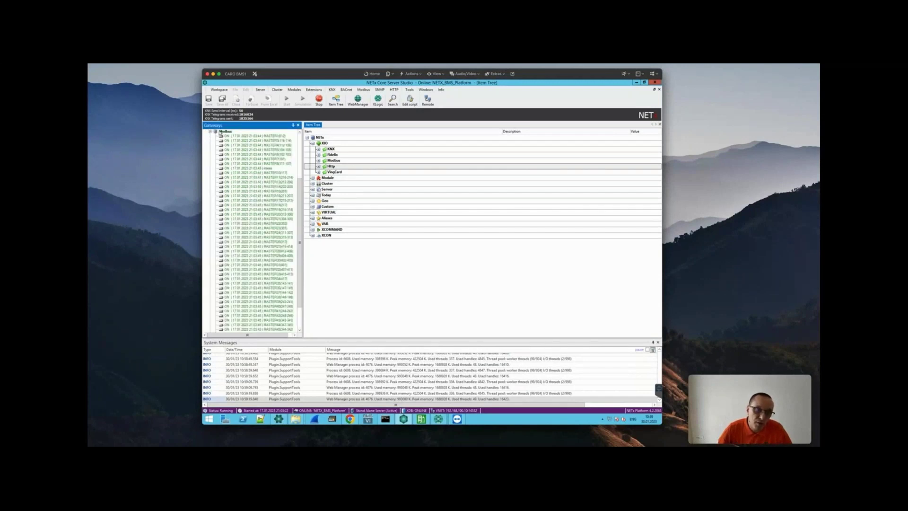
pyautogui.click(211, 133)
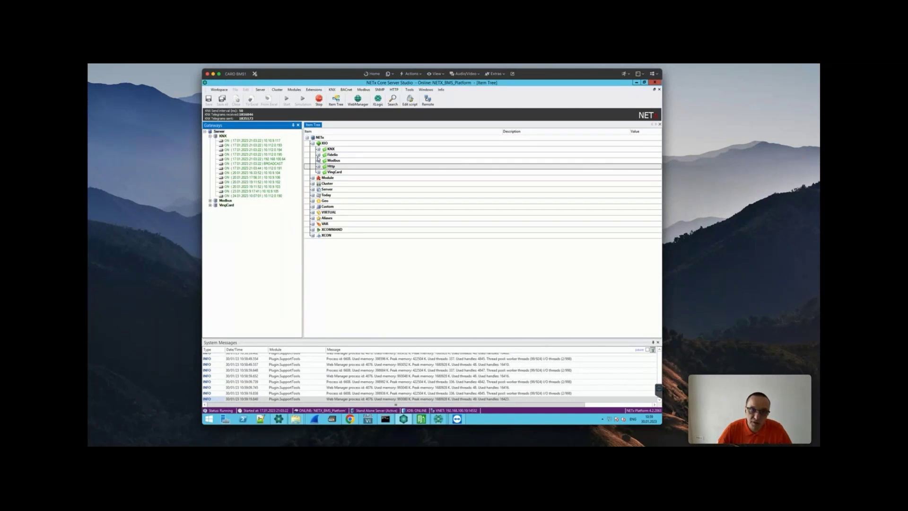
pyautogui.click(318, 166)
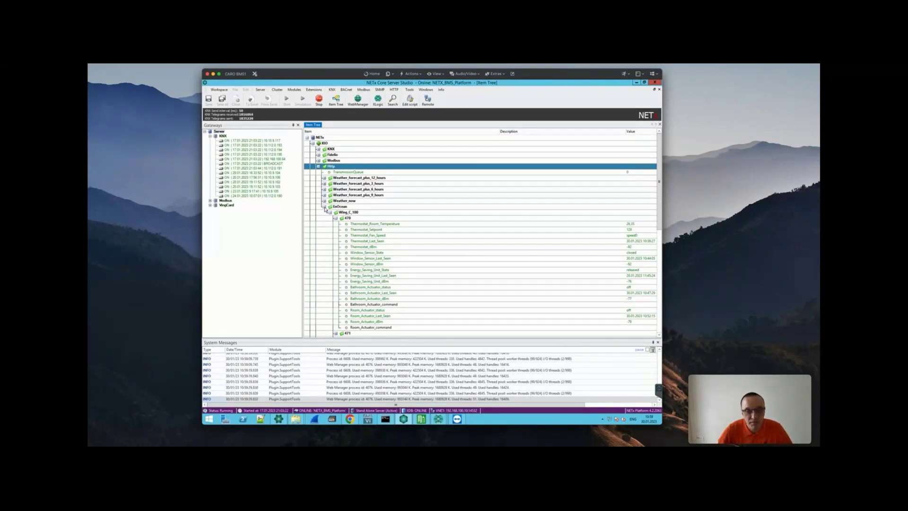
pyautogui.click(318, 166)
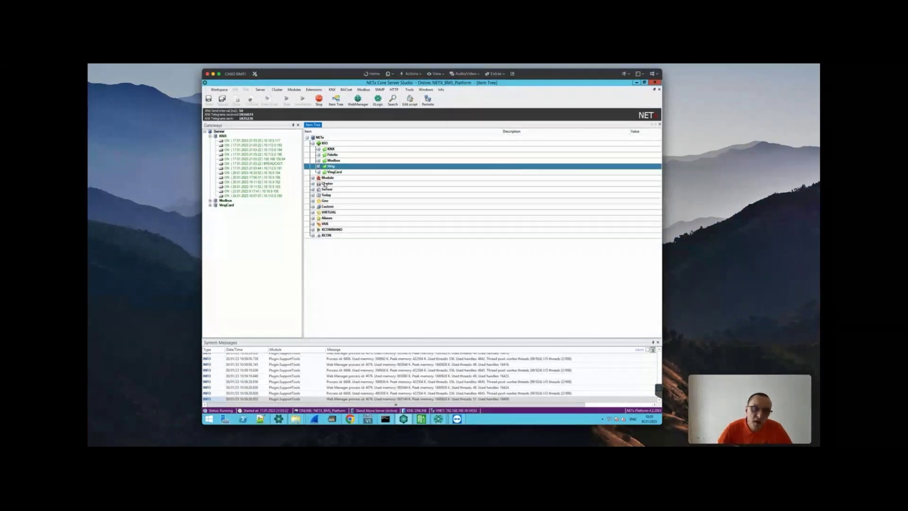
# Examine the used items and licensed virtual items under the Server's License node in the item tree
pyautogui.click(312, 191)
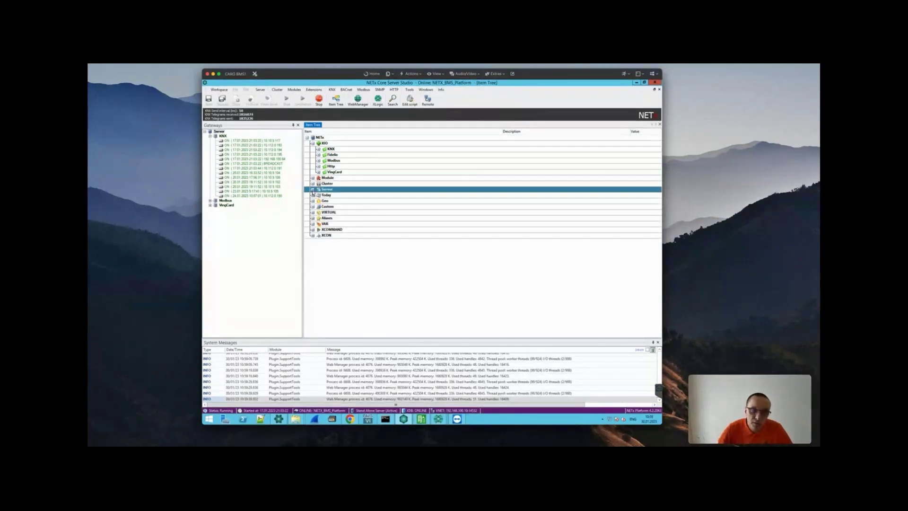
pyautogui.click(313, 190)
pyautogui.click(319, 282)
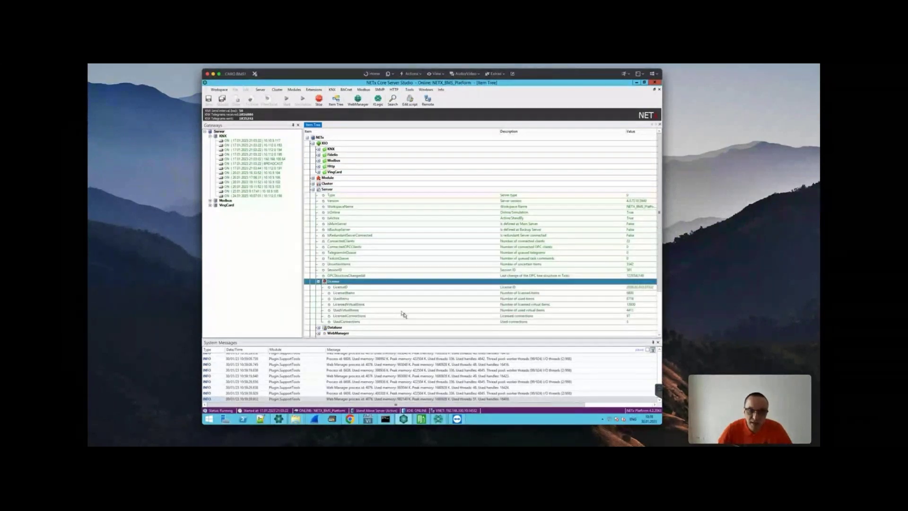
pyautogui.click(361, 302)
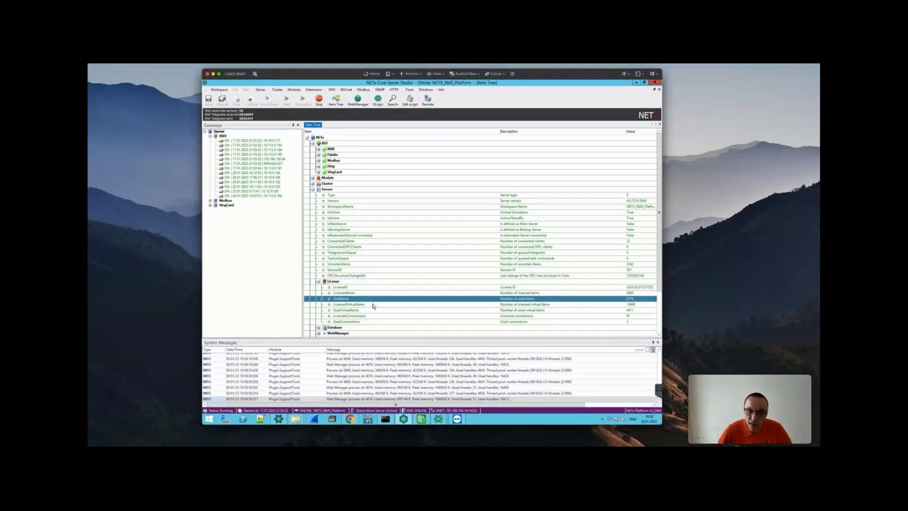
pyautogui.click(373, 306)
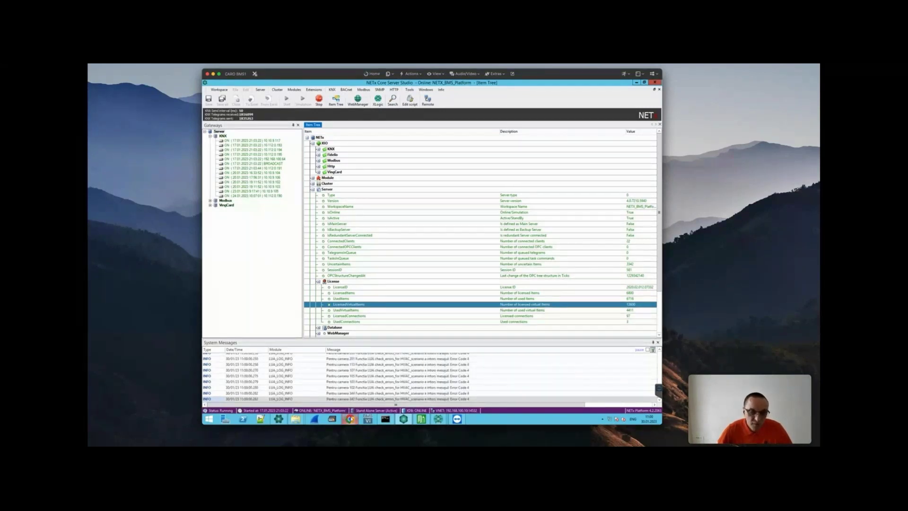
# Switch to the hotel visualization in Chrome and examine the main parameters of room 302 on floor 3 of the Park wing
pyautogui.click(350, 419)
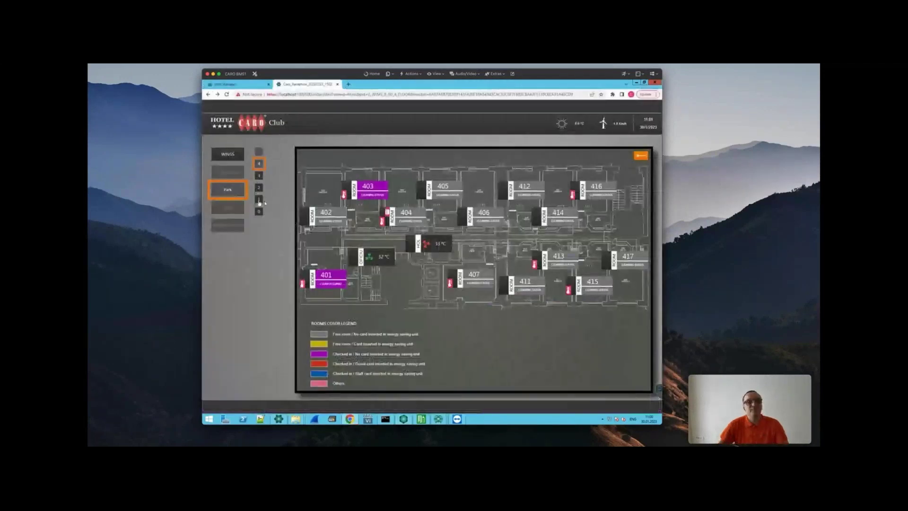
pyautogui.click(229, 155)
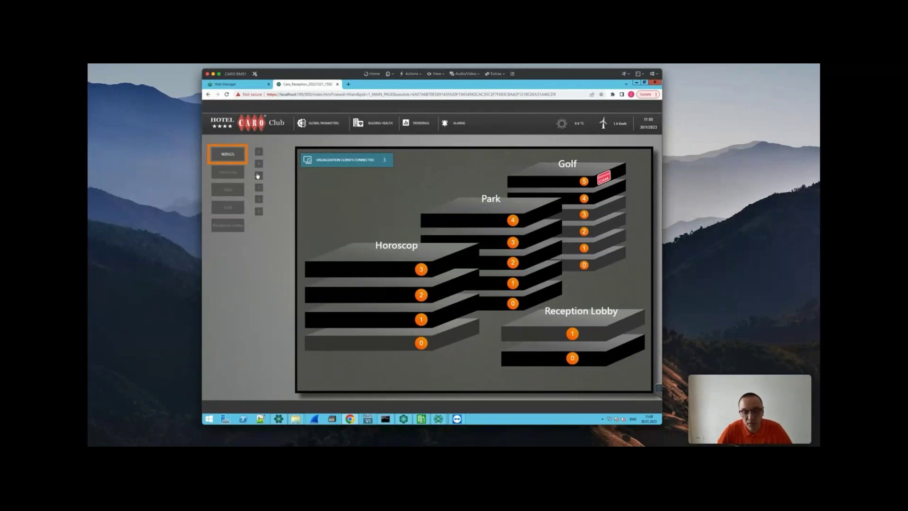
pyautogui.click(492, 247)
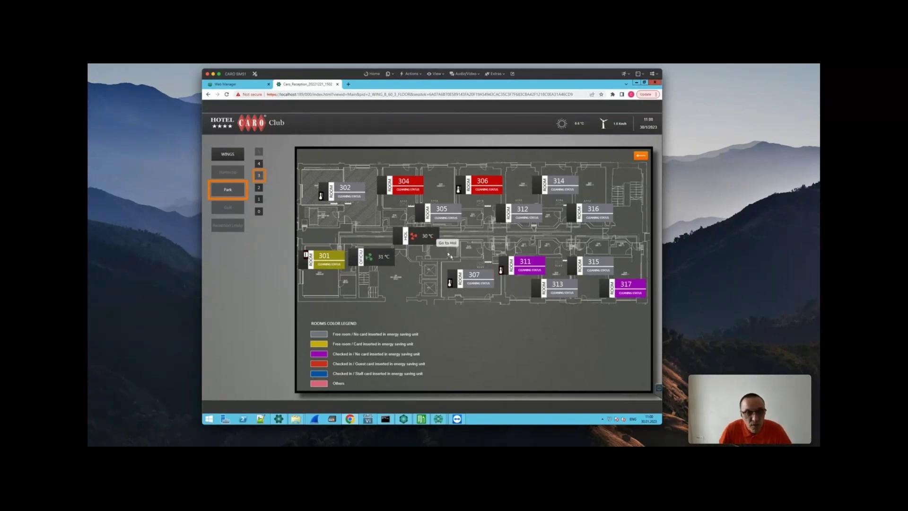
pyautogui.click(358, 194)
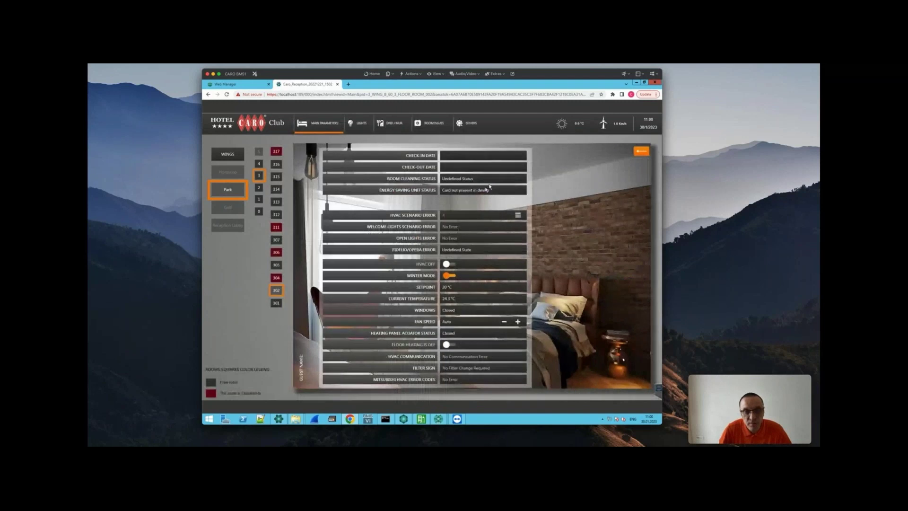
pyautogui.moveTo(487, 191)
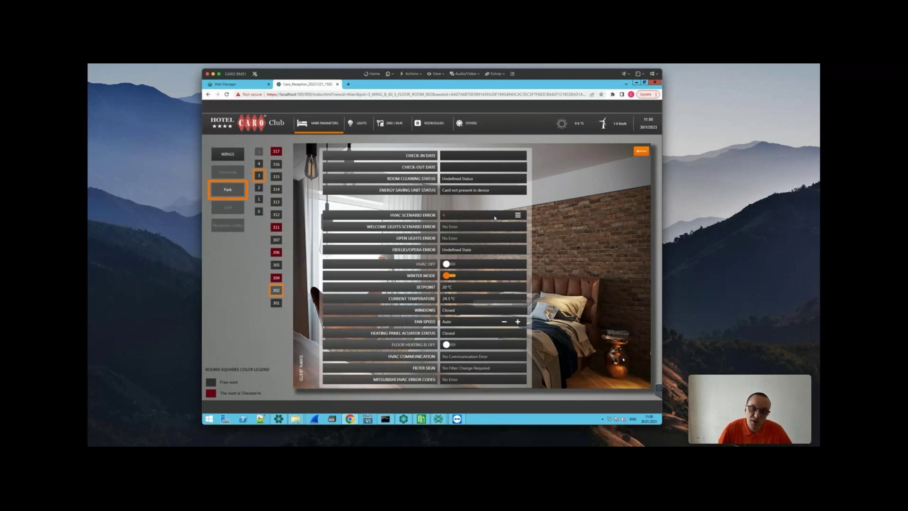
pyautogui.moveTo(495, 218)
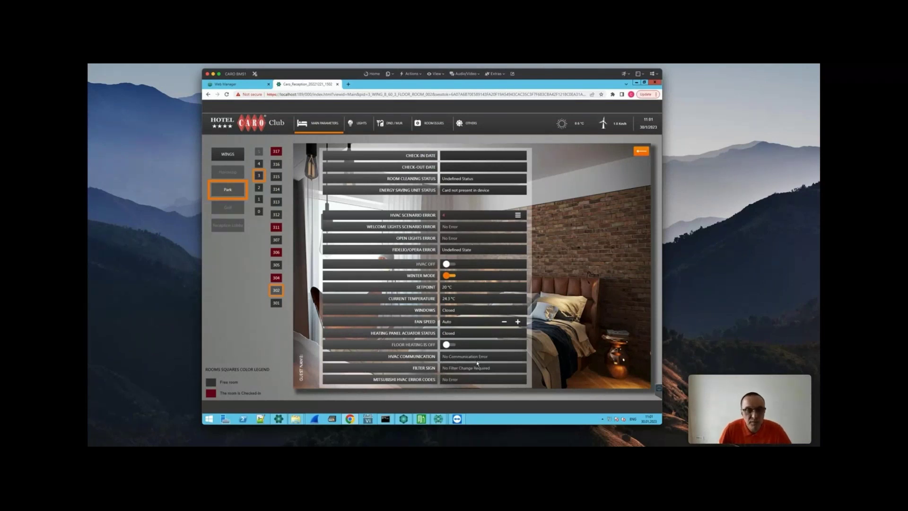
# Review room 302's lights, DND/MUR, room issues and other settings pages
pyautogui.click(361, 124)
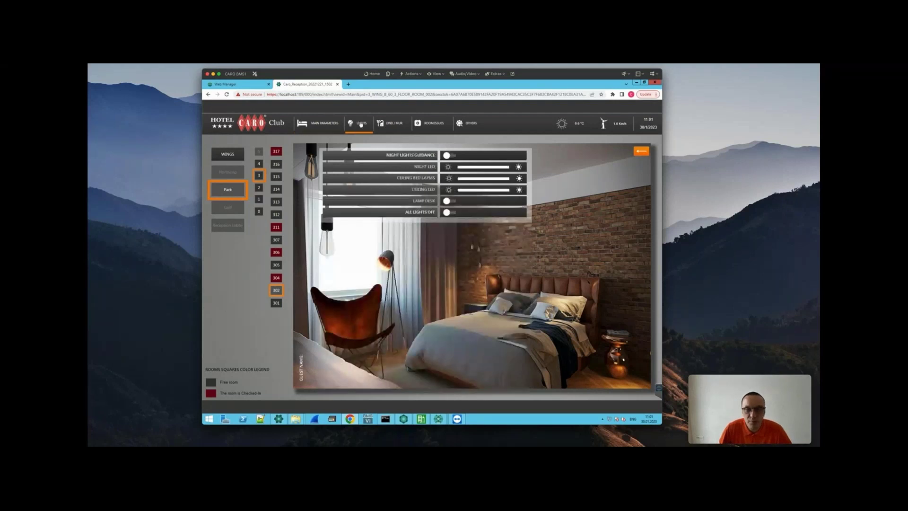
pyautogui.click(398, 124)
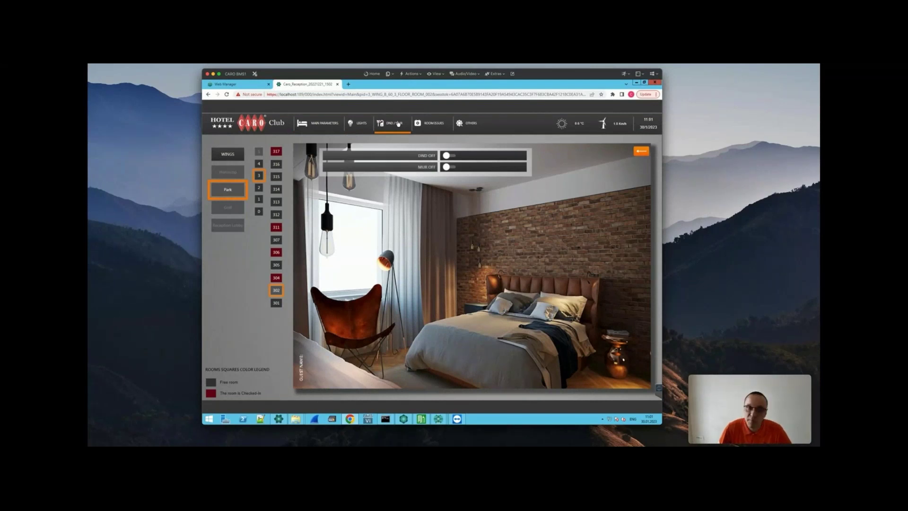
pyautogui.click(428, 125)
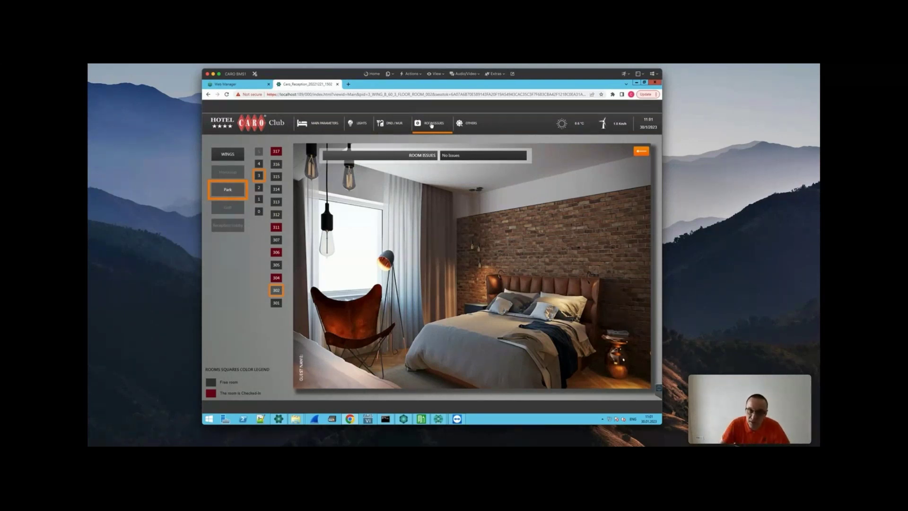
pyautogui.click(477, 126)
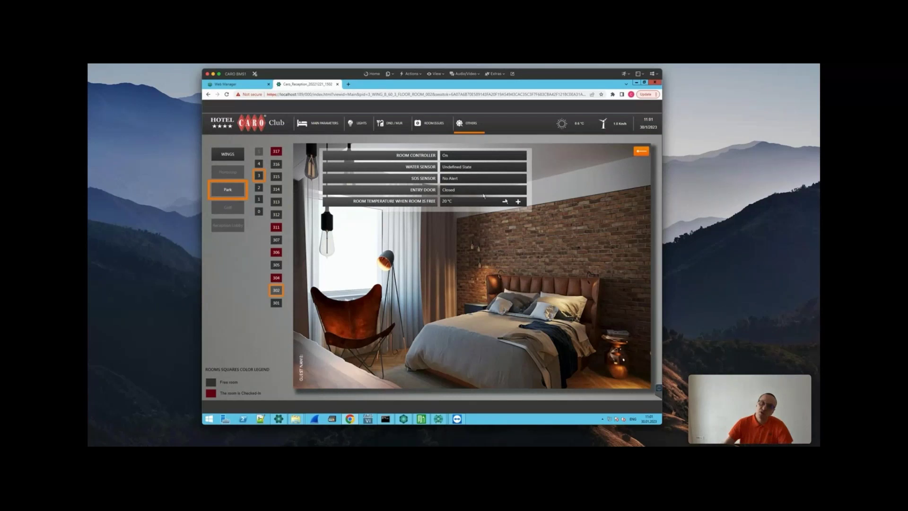
pyautogui.click(444, 229)
# View the main parameters of room 312, then open the Building Health overview for all wings
pyautogui.click(277, 266)
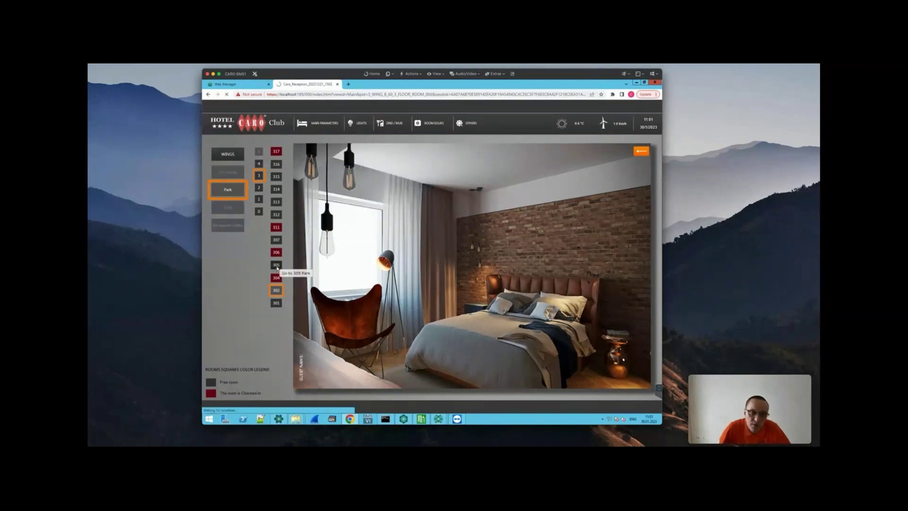
pyautogui.click(279, 216)
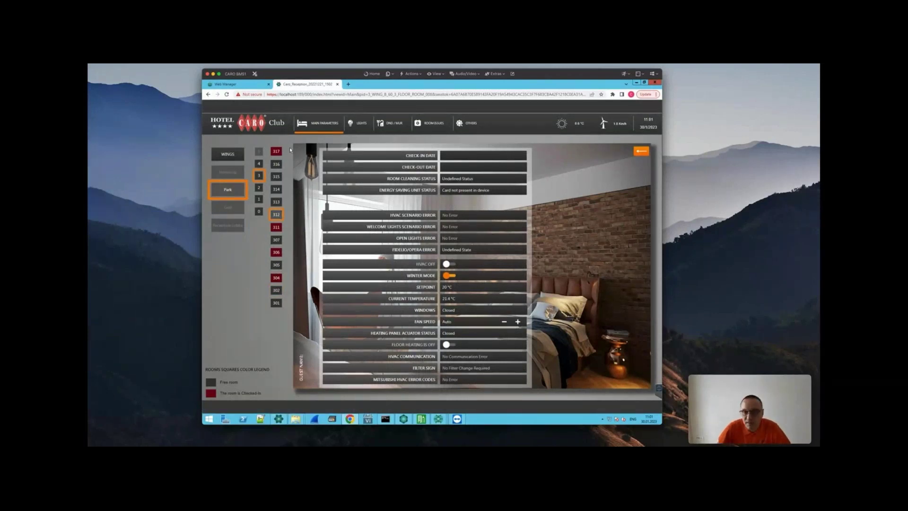
pyautogui.click(239, 154)
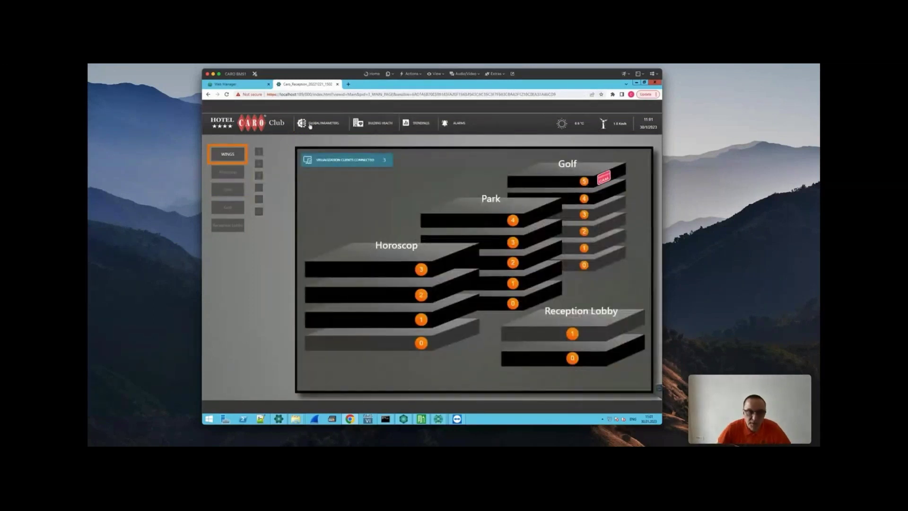
pyautogui.click(368, 124)
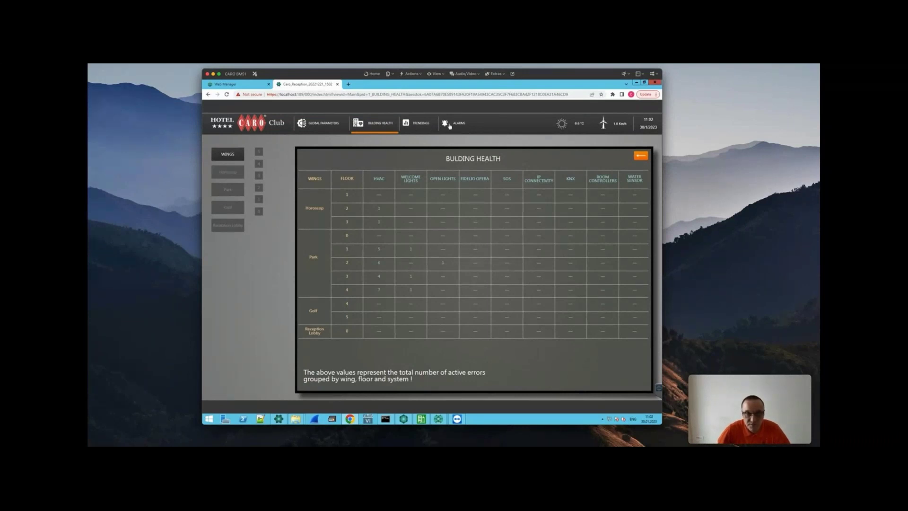
# Return to the Web Manager home page and open the Trending module
pyautogui.click(260, 86)
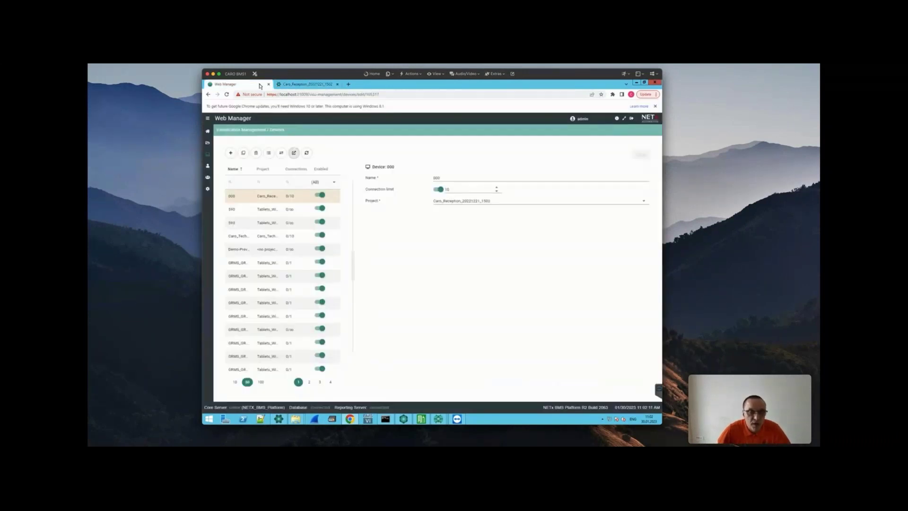
pyautogui.click(207, 131)
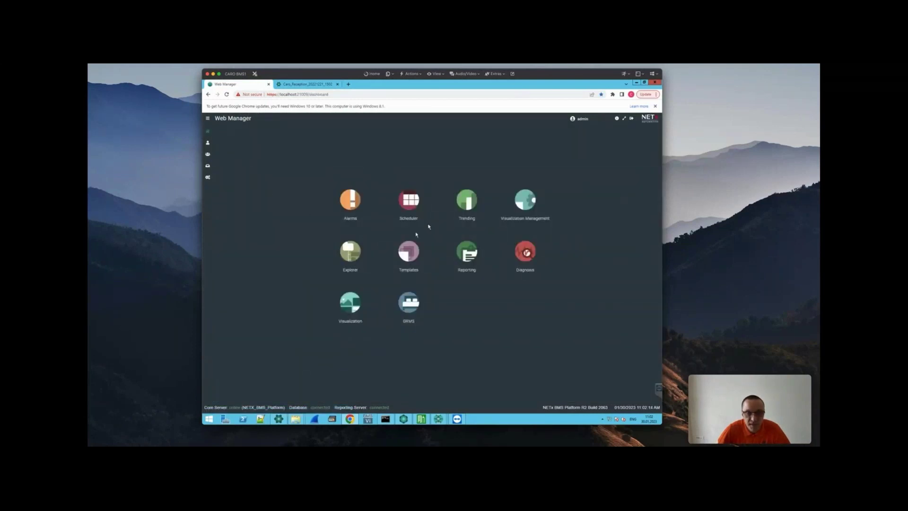
pyautogui.click(469, 202)
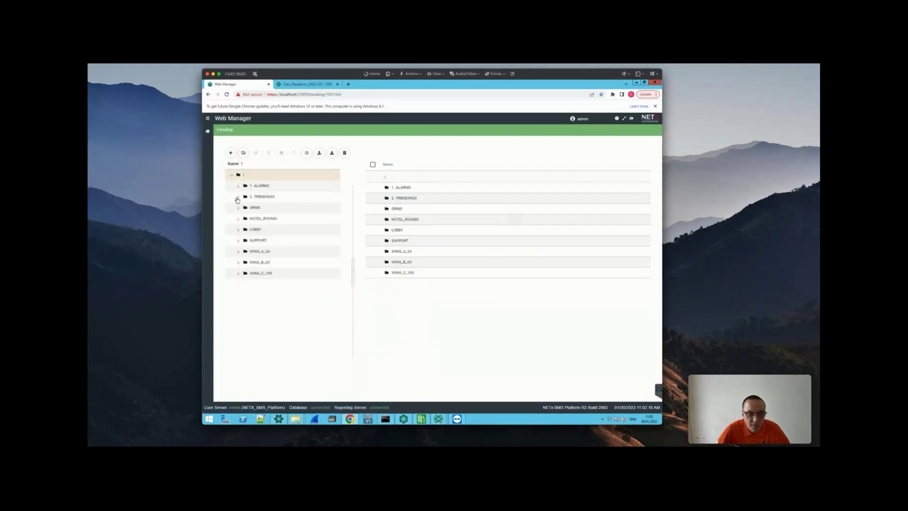
# Expand 2. TRENDINGS and HOTEL_ROOMS down to the TRENDING folder on FLOOR_0 of WING_B_60
pyautogui.click(238, 197)
pyautogui.click(246, 208)
pyautogui.click(252, 230)
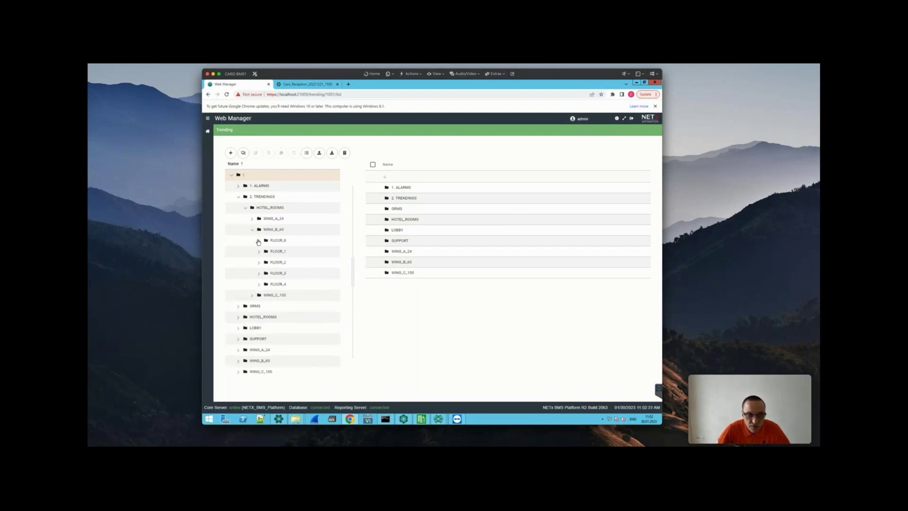
pyautogui.click(259, 241)
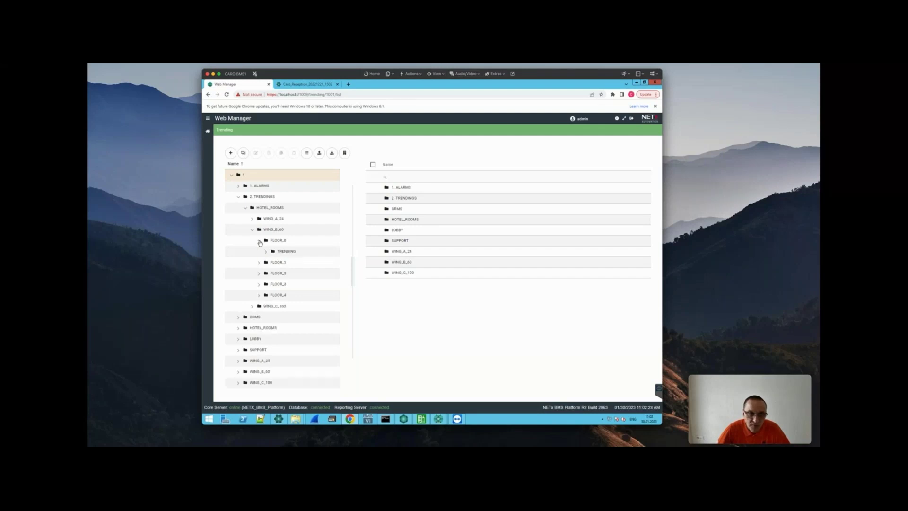
pyautogui.click(266, 251)
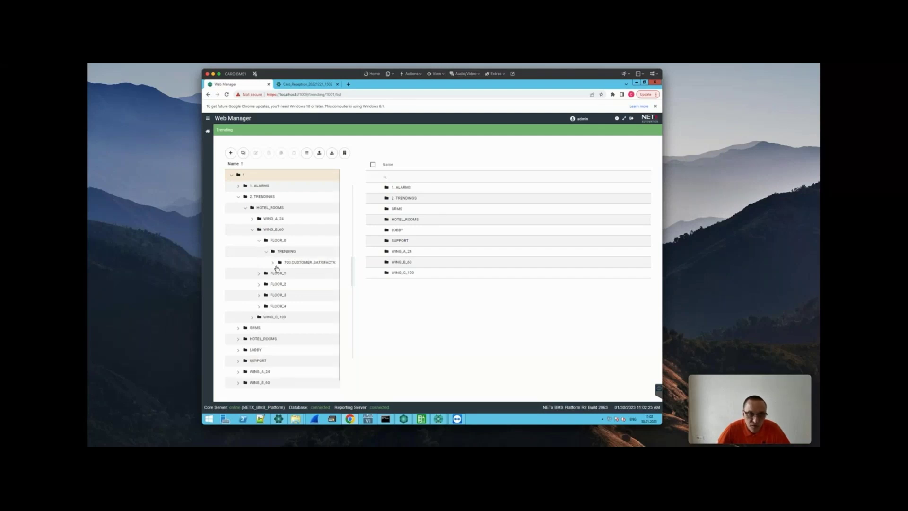
# Widen the trending tree and expand FLOOR_1's TRENDING folder down to the individual HVAC trends
pyautogui.click(261, 275)
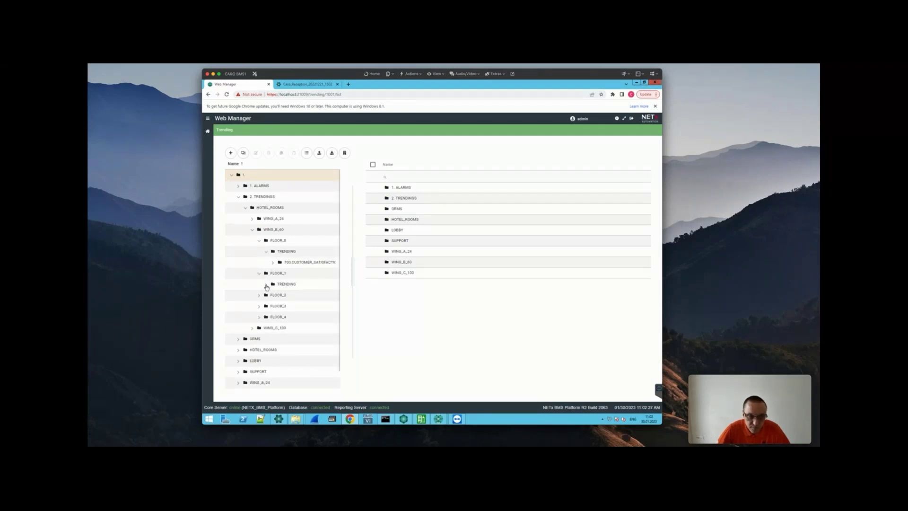
pyautogui.click(266, 285)
pyautogui.moveTo(352, 284); pyautogui.dragTo(431, 276)
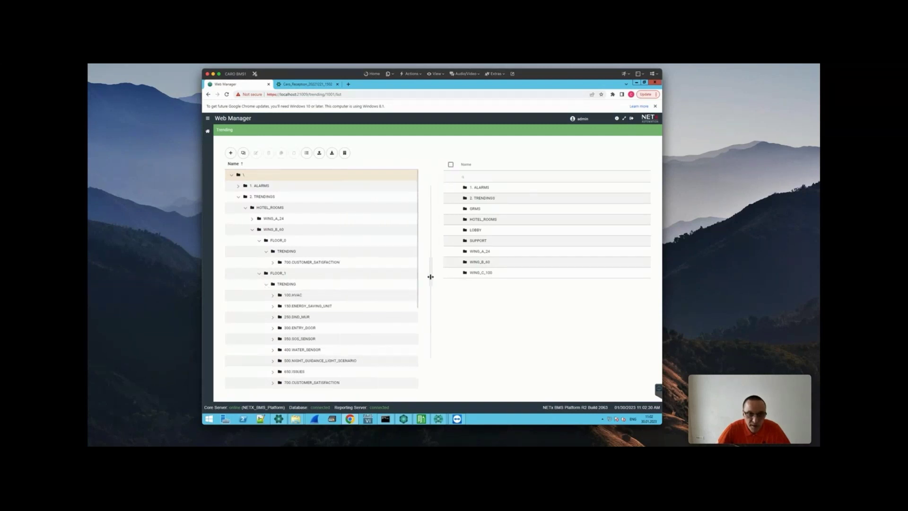
pyautogui.click(272, 295)
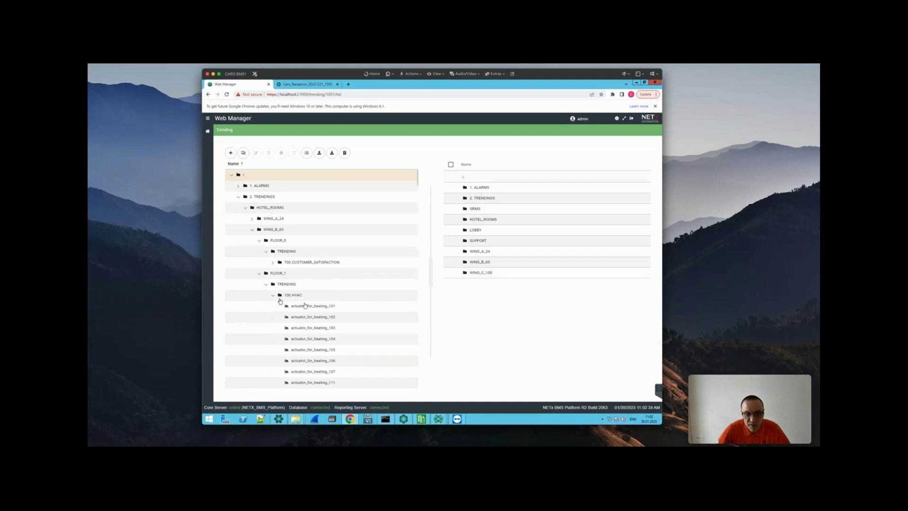
pyautogui.moveTo(431, 277); pyautogui.dragTo(431, 302)
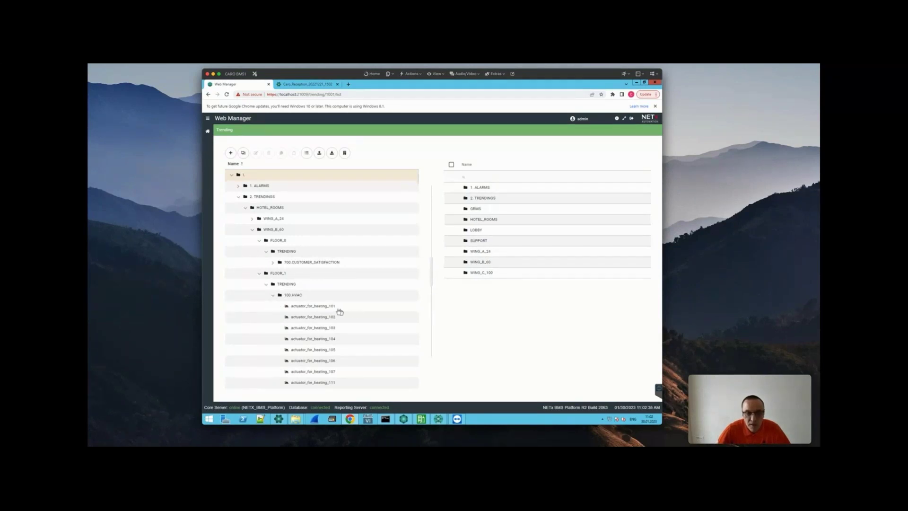
# Open the HVAC_hvac_visualization_temperature_room_101 trend on FLOOR_1, view its raw values, and close them again
pyautogui.scroll(-10, 403, 292)
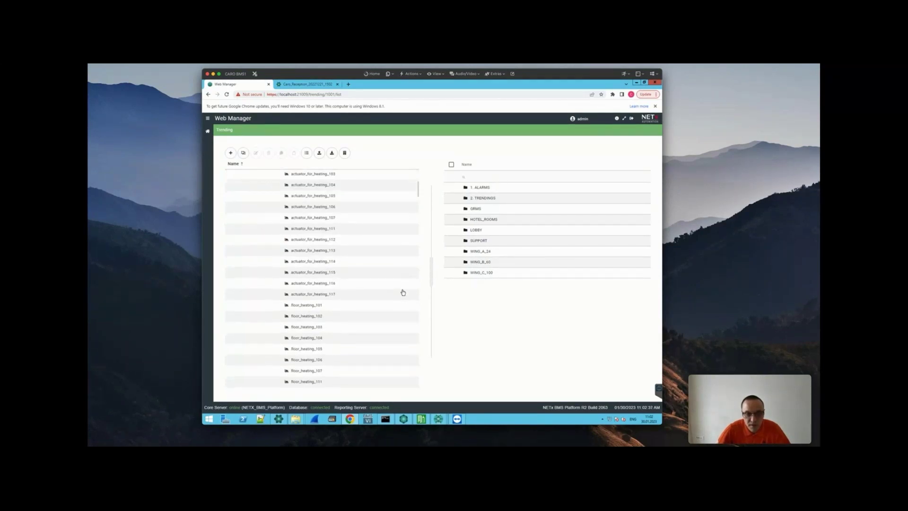
pyautogui.scroll(-8, 403, 292)
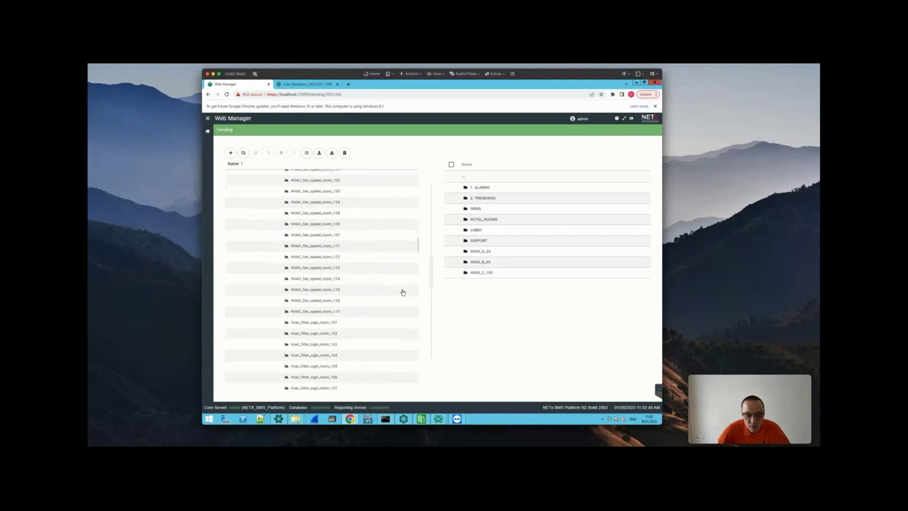
pyautogui.scroll(-6, 403, 292)
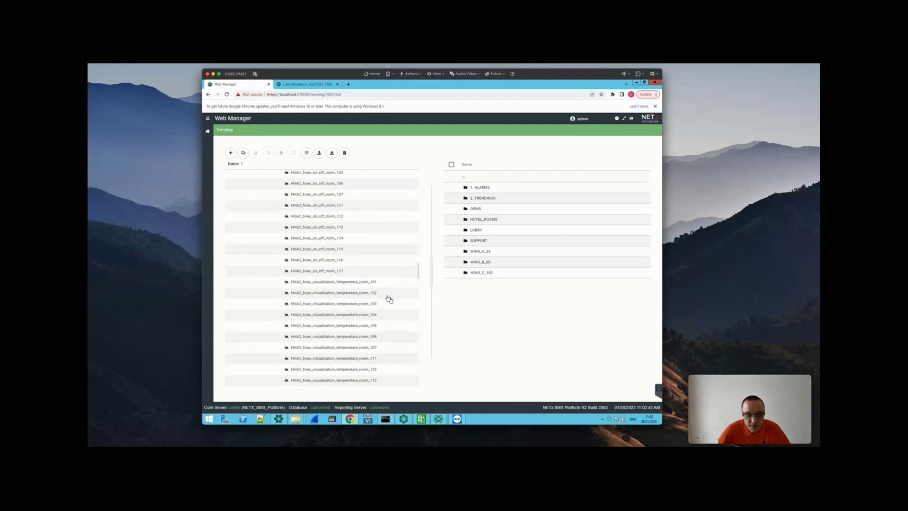
pyautogui.click(370, 283)
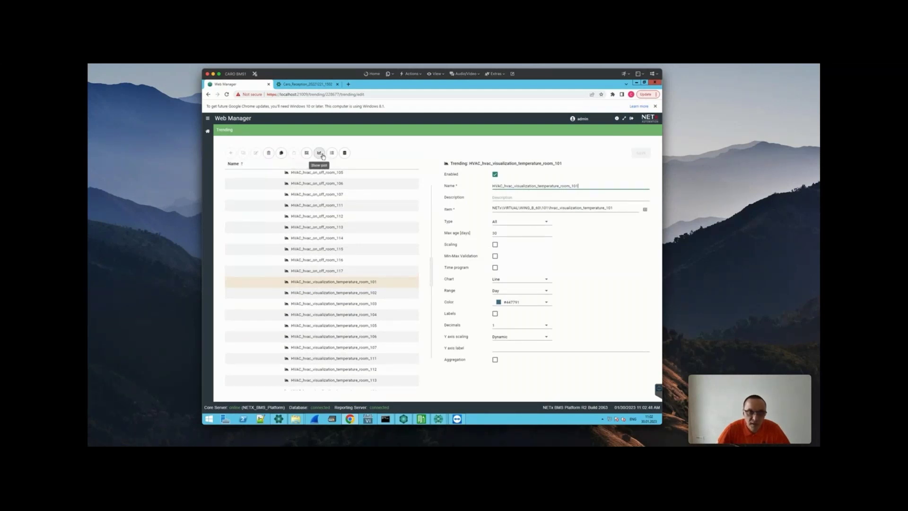
pyautogui.click(346, 154)
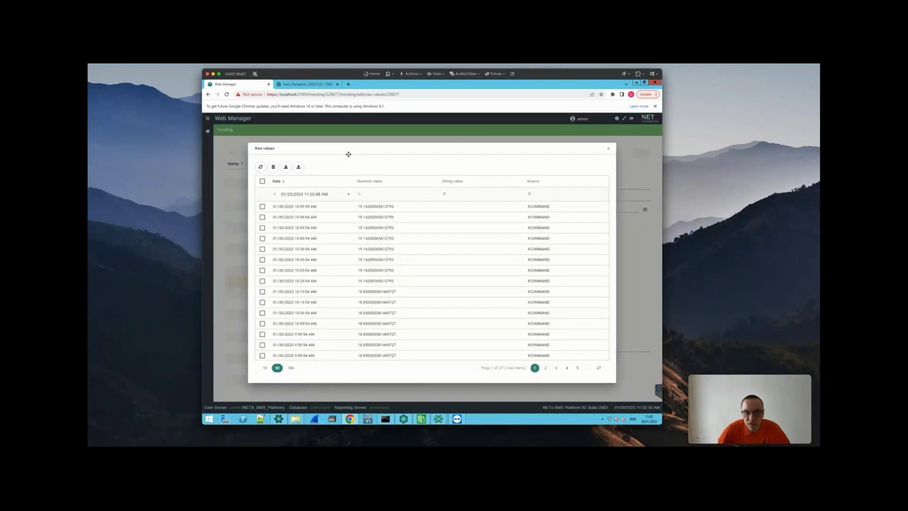
pyautogui.click(609, 149)
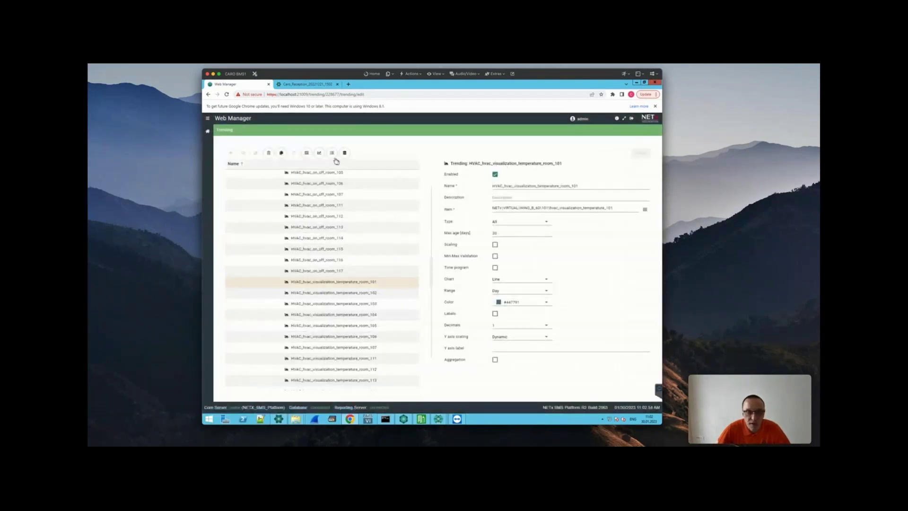
# Show the room 101 visualization temperature trend as a plot and switch its display to Table
pyautogui.click(320, 154)
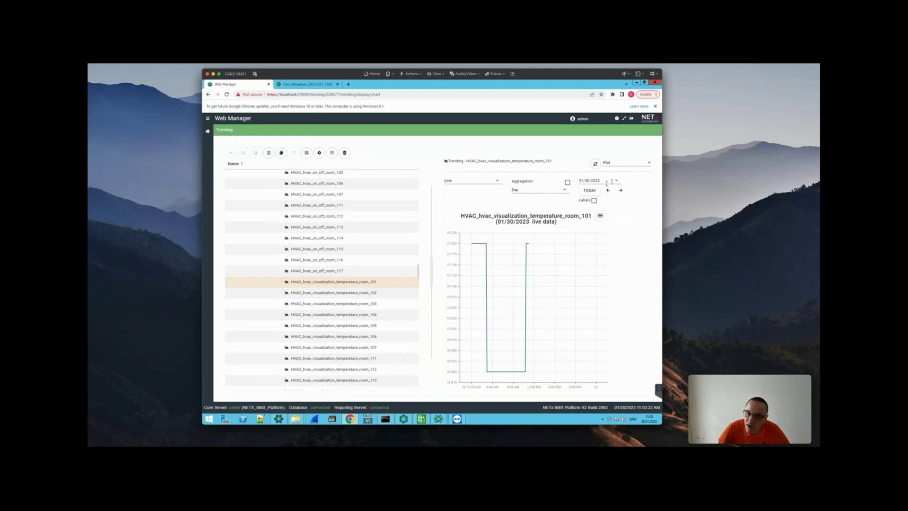
pyautogui.click(626, 165)
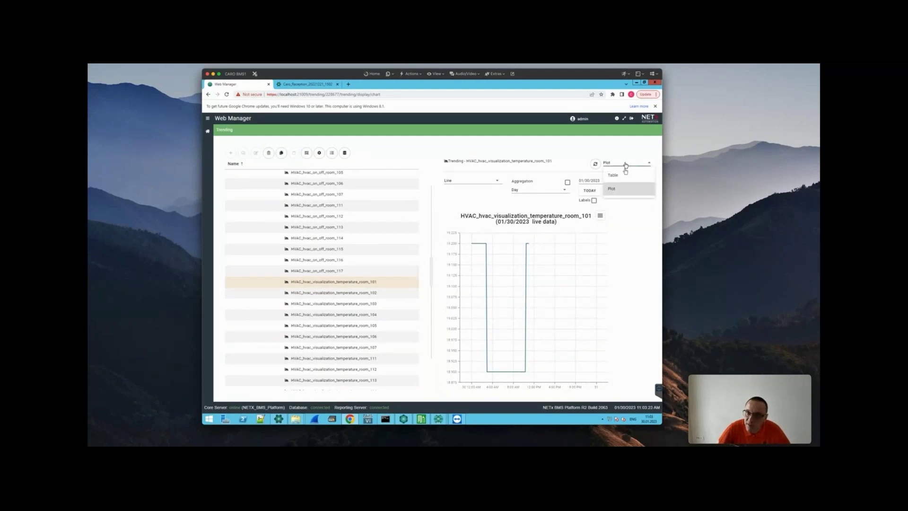
pyautogui.click(619, 175)
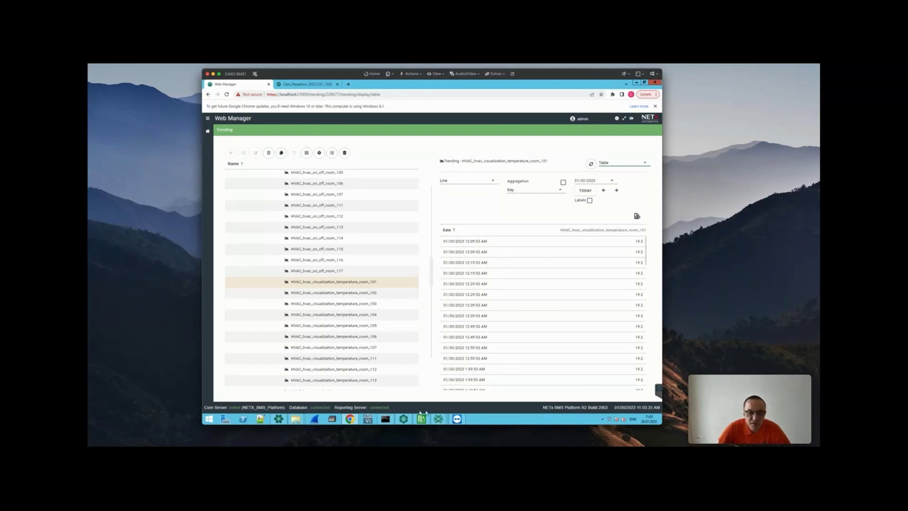
# View the Global Parameters page in the Caro Reception visualization, then return to the Web Manager trending page
pyautogui.click(319, 86)
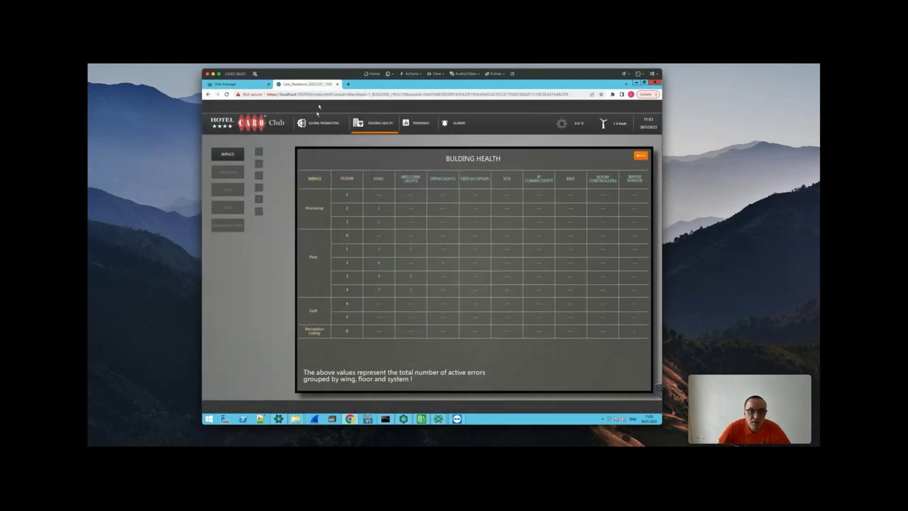
pyautogui.click(317, 122)
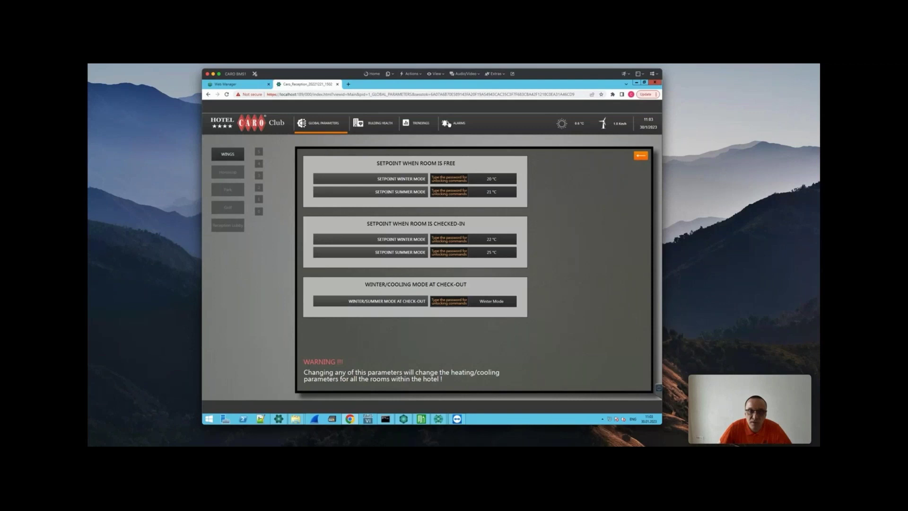
pyautogui.click(232, 84)
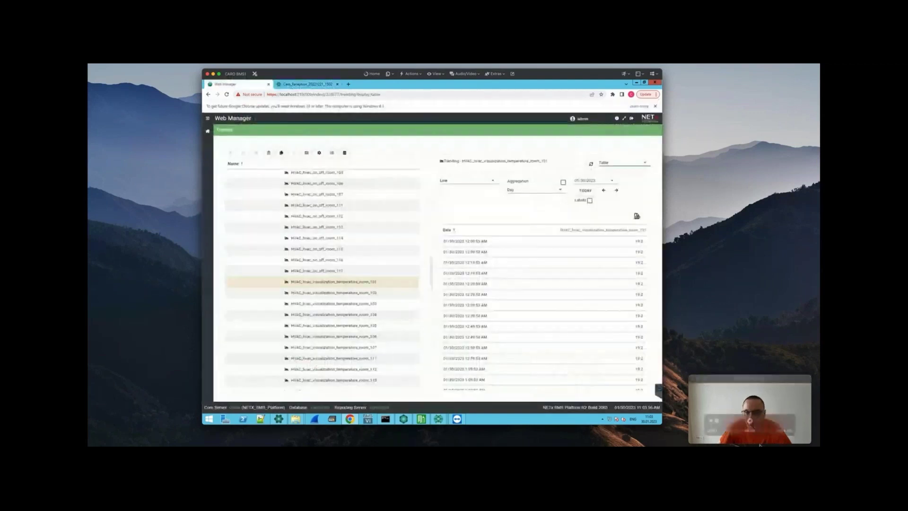